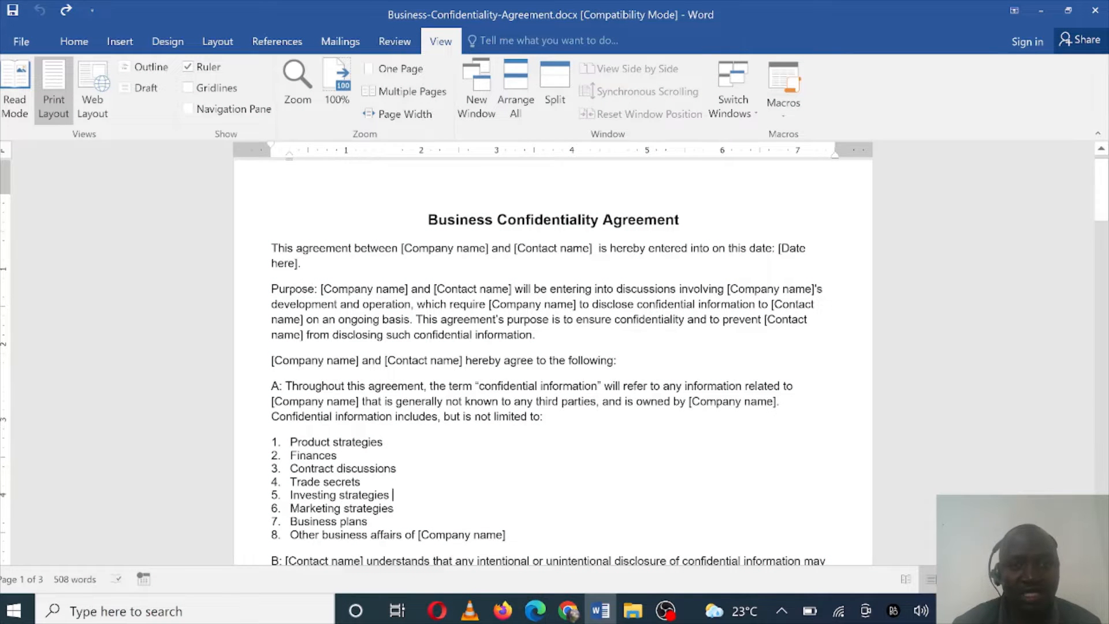
Step: Start recording a macro stored in All Documents (Normal.dotm) and assign F2 as its shortcut key
scroll(553, 358, "down", 1)
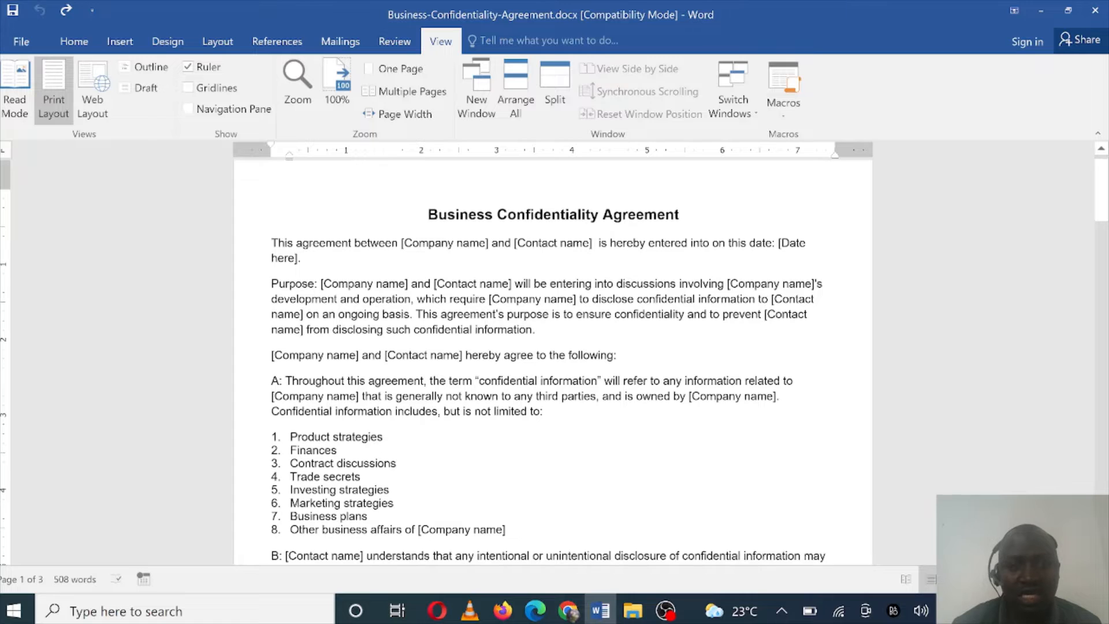
left_click(75, 43)
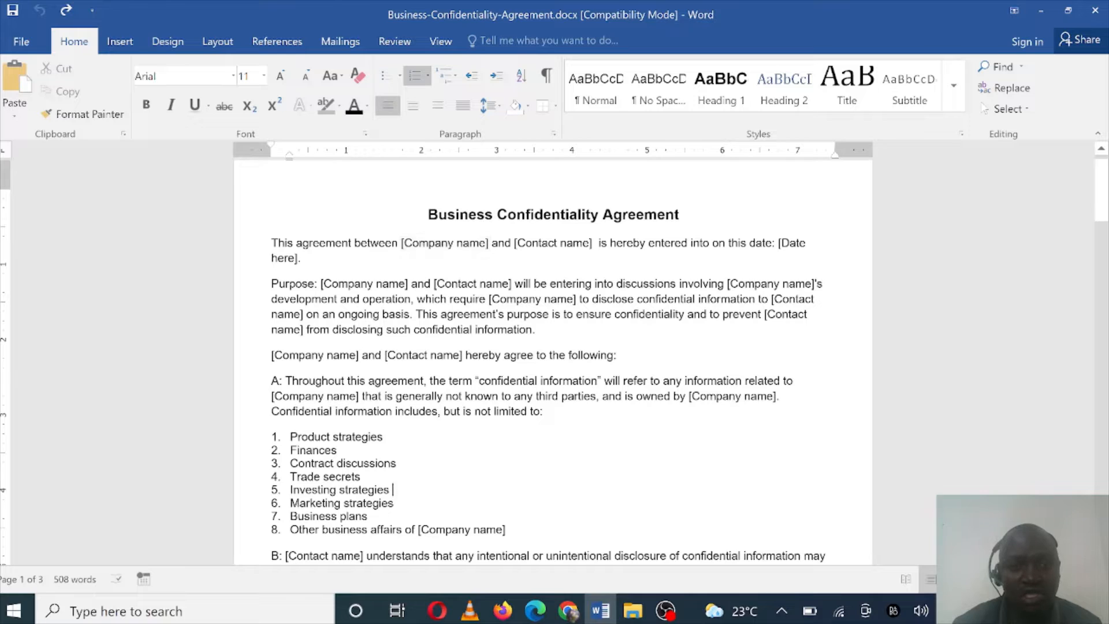
left_click(443, 41)
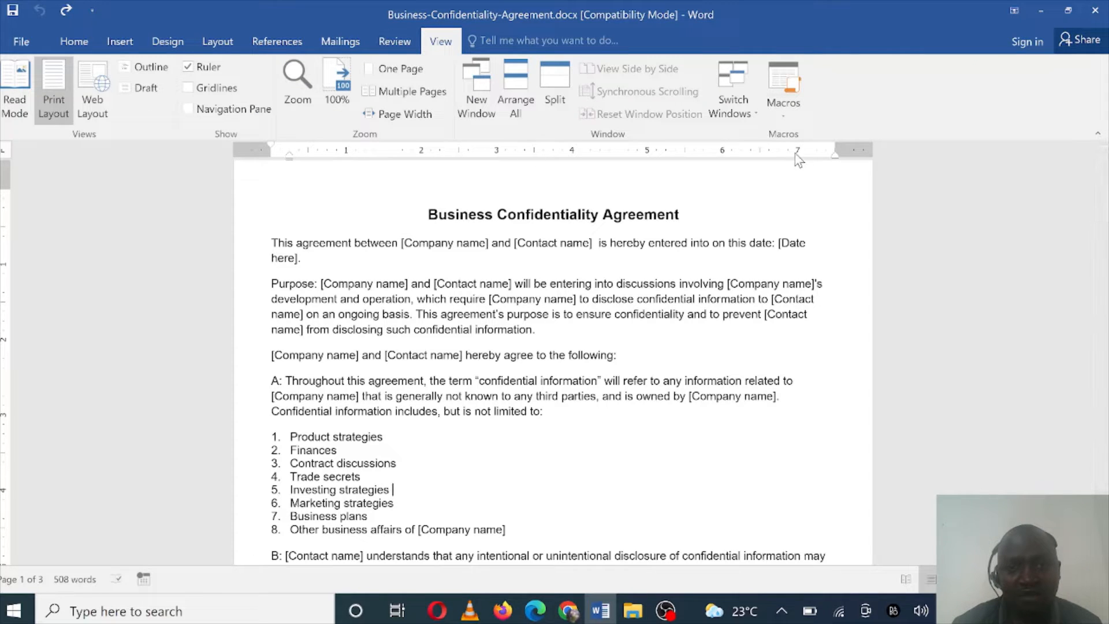
left_click(789, 118)
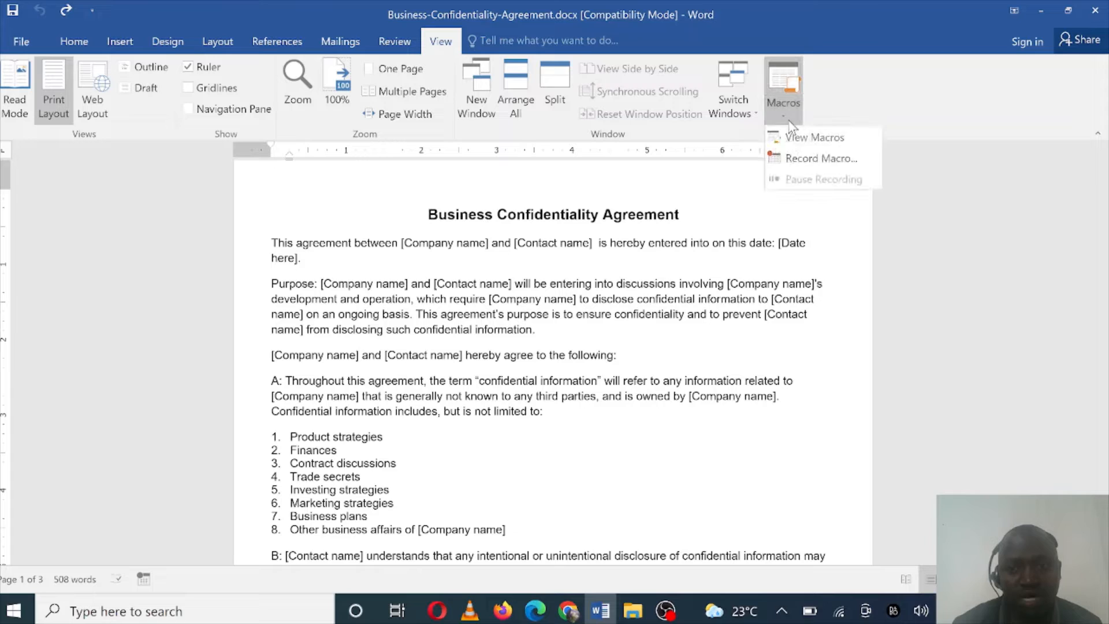
left_click(812, 161)
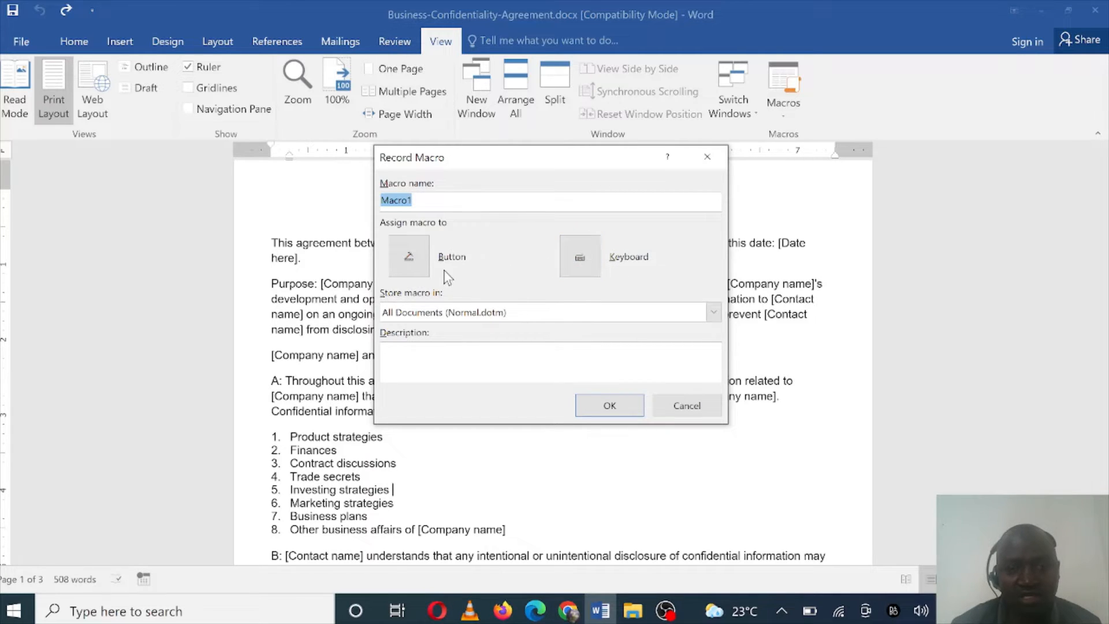
left_click(585, 258)
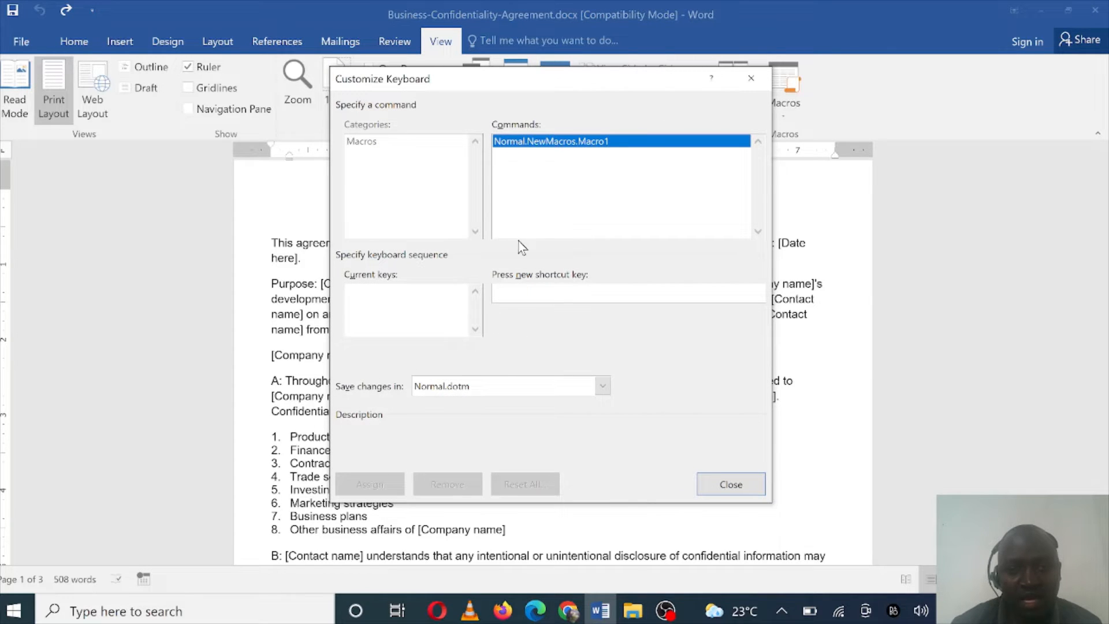
left_click(512, 291)
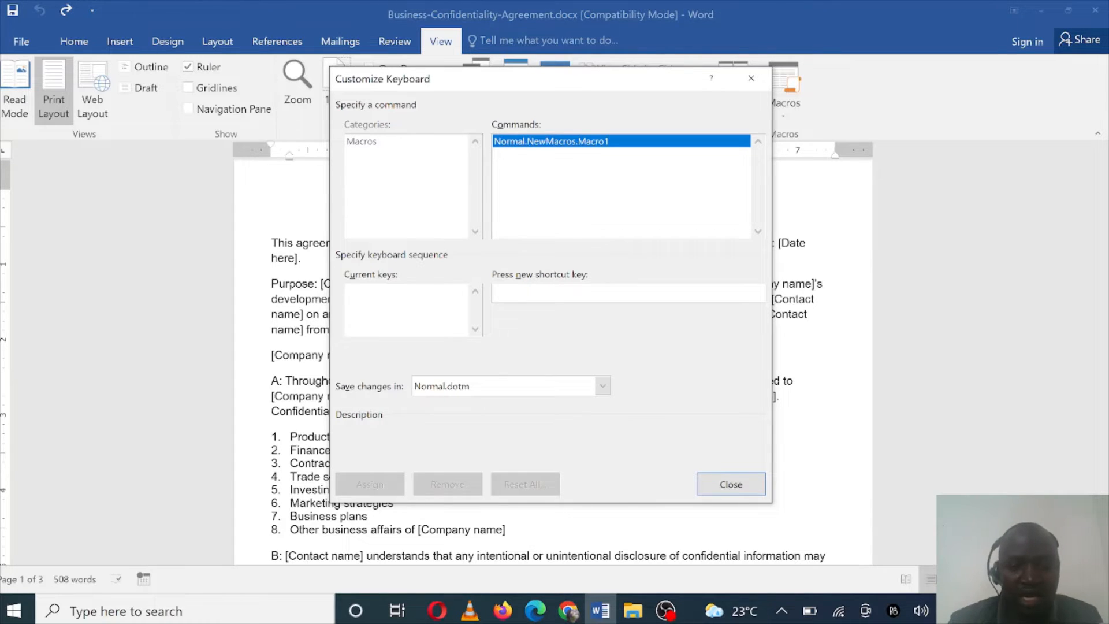
key("F2")
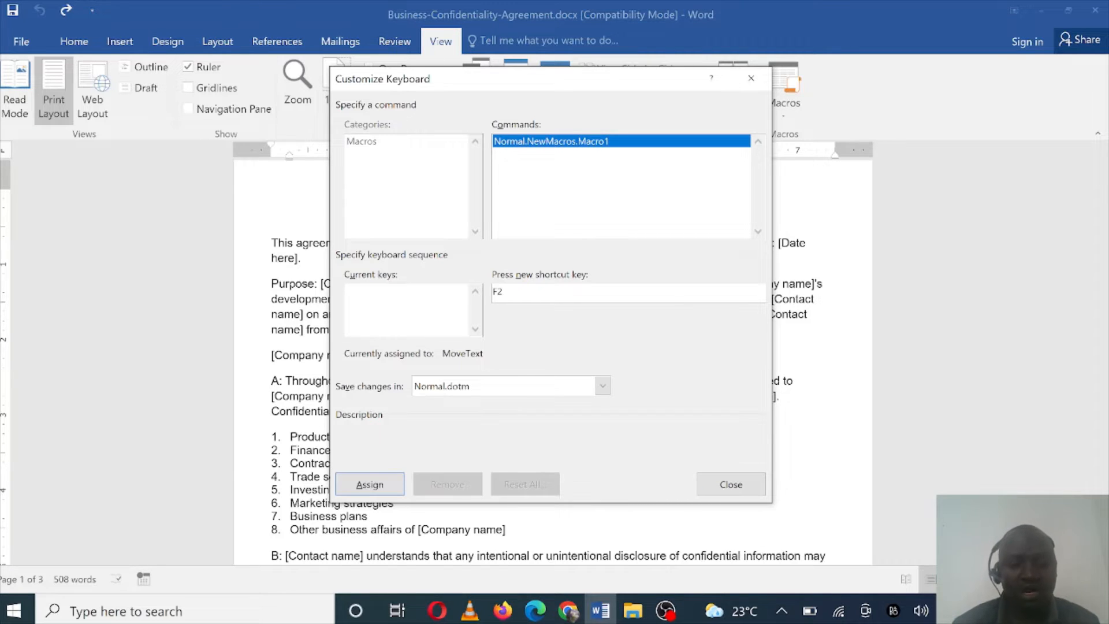
left_click(378, 492)
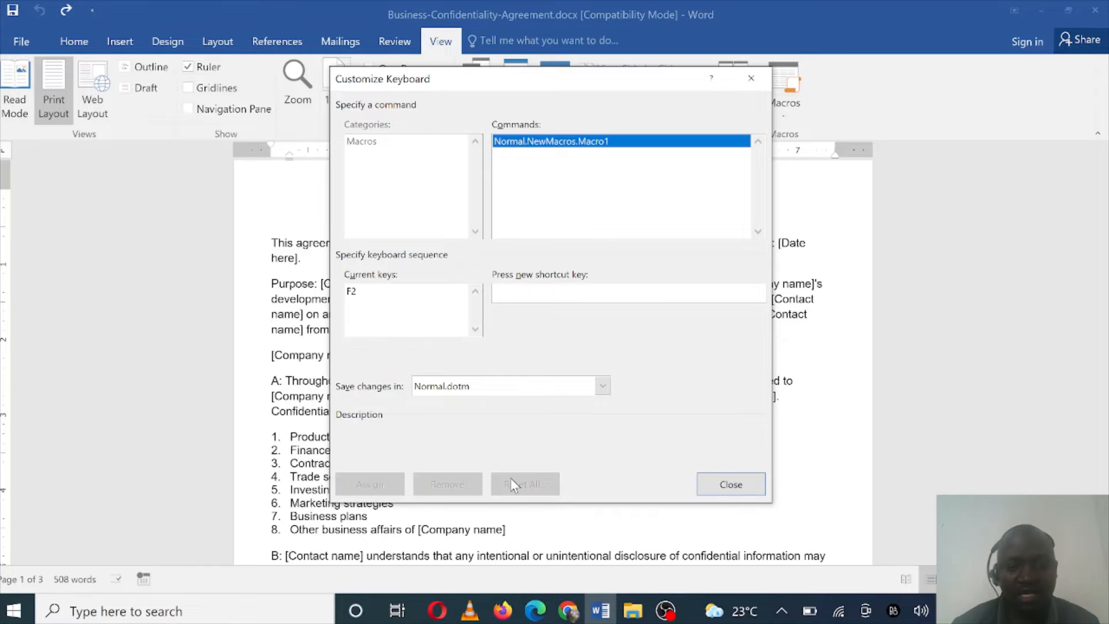
left_click(731, 485)
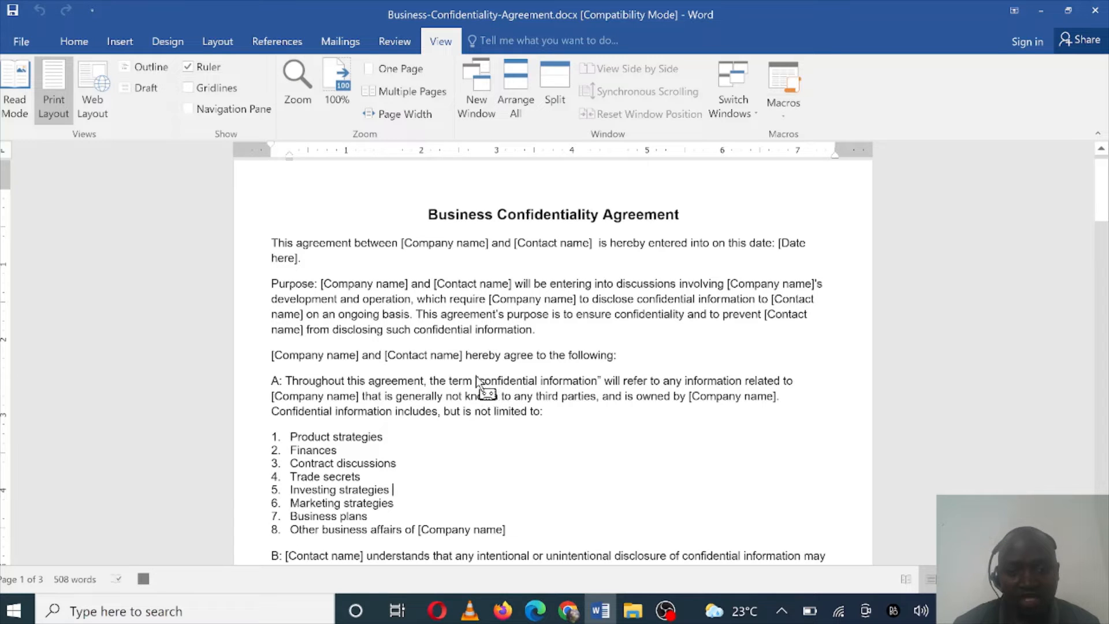
Step: Apply a grey highlight and outside borders to the quoted term “confidential information” in paragraph A
left_click_drag(476, 381, 584, 383)
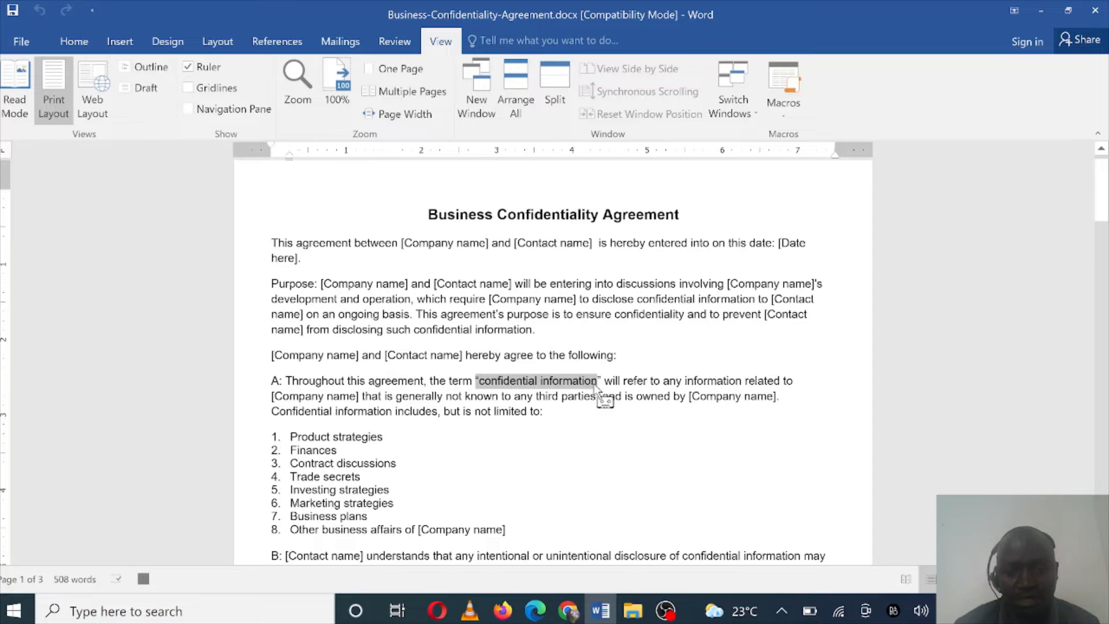
left_click_drag(597, 384, 603, 393)
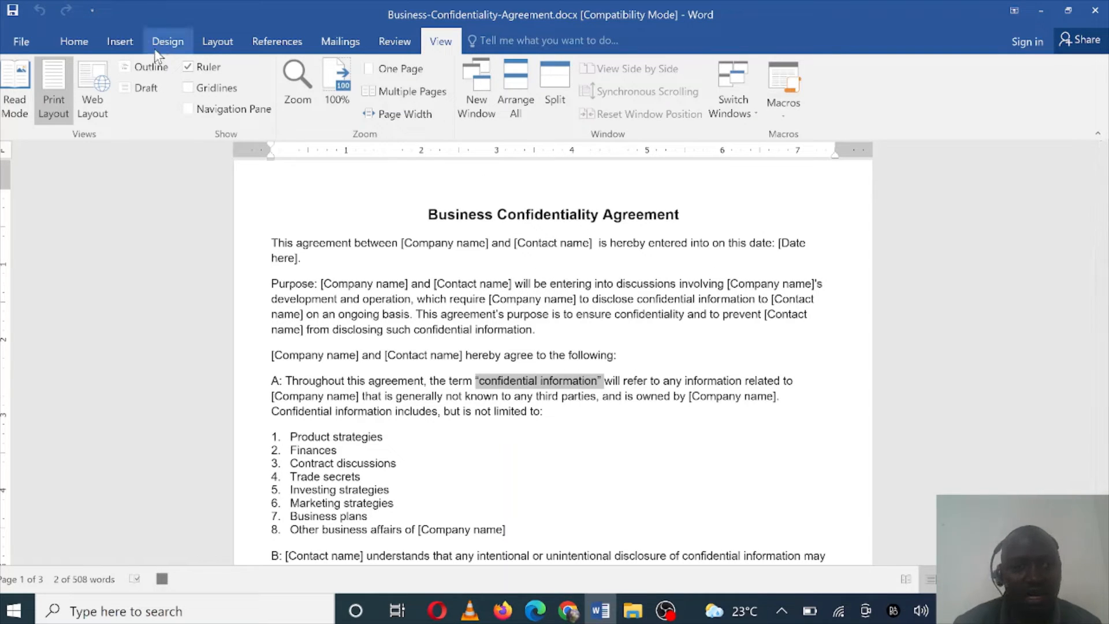
left_click(74, 42)
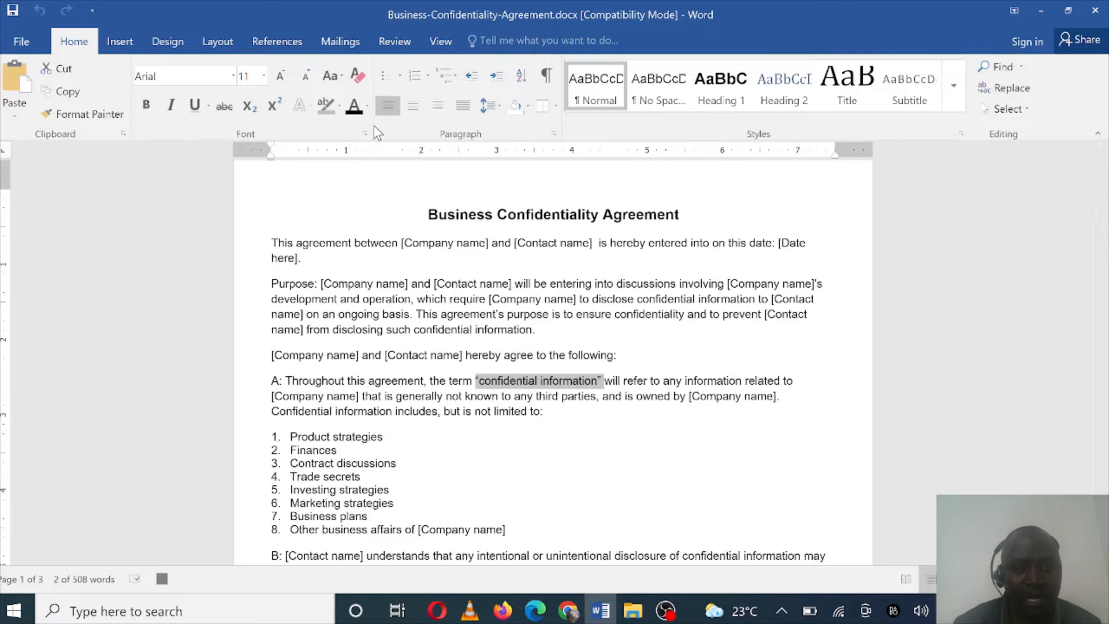
left_click(330, 111)
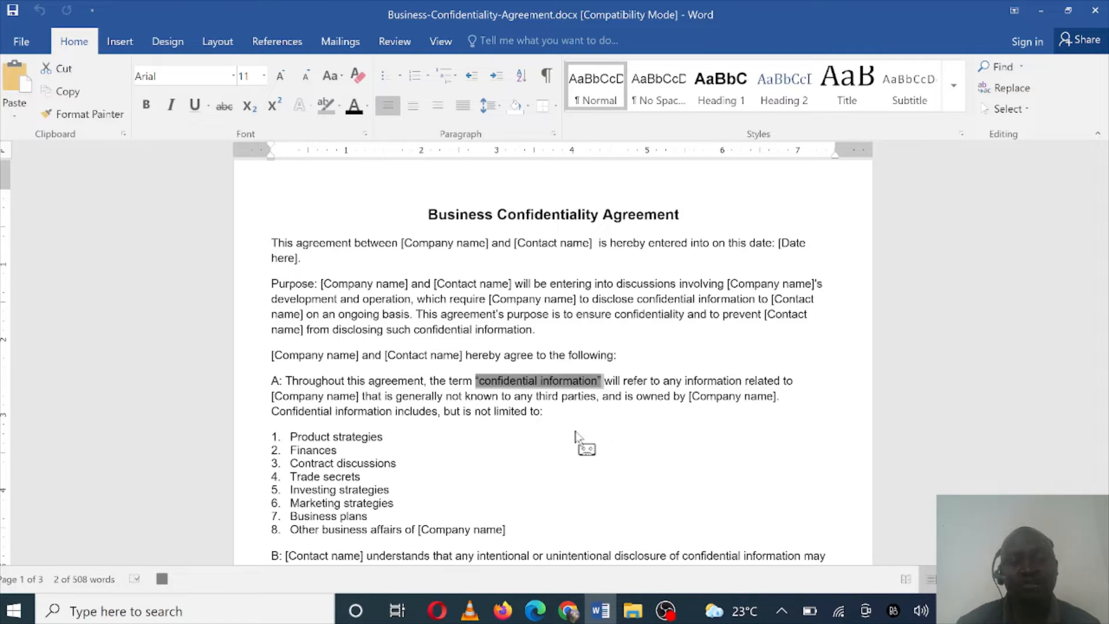
left_click(556, 107)
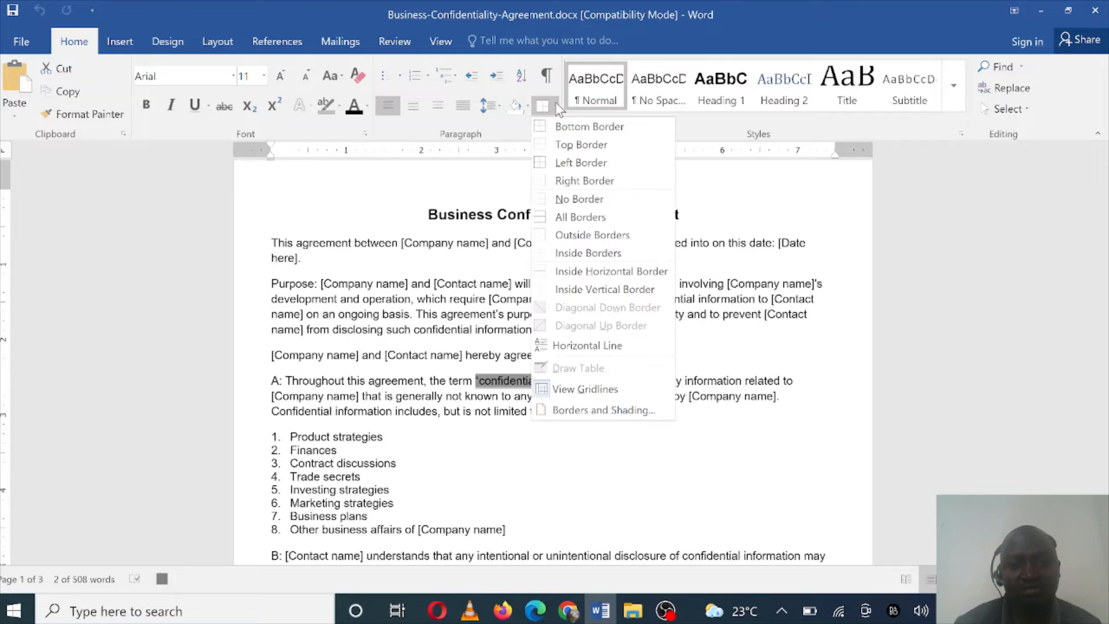
left_click(588, 236)
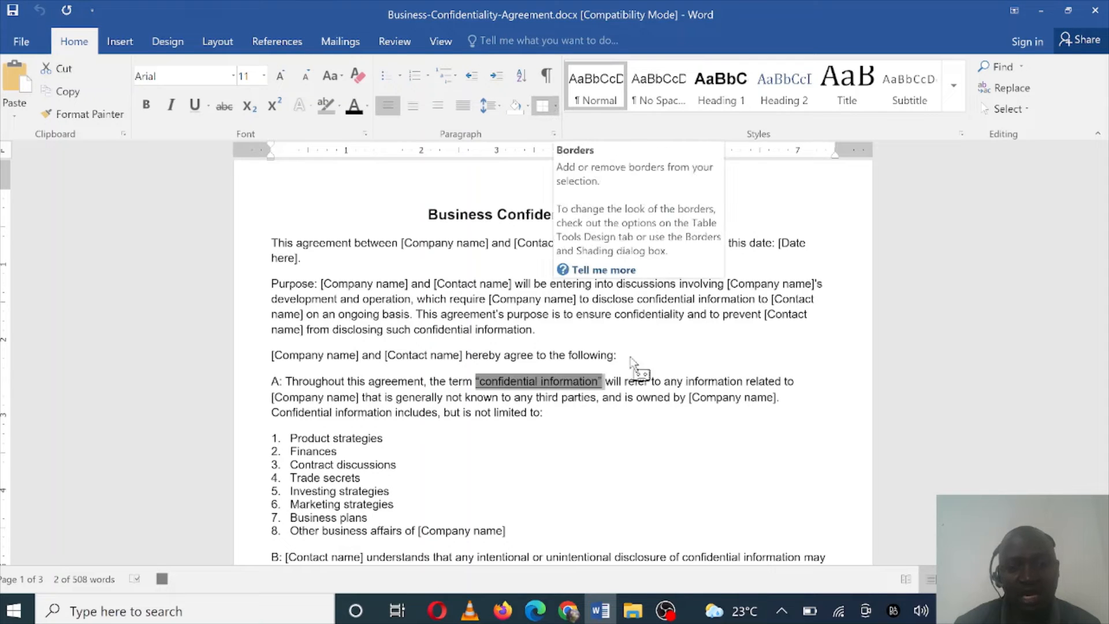
left_click_drag(623, 387, 611, 396)
left_click(611, 397)
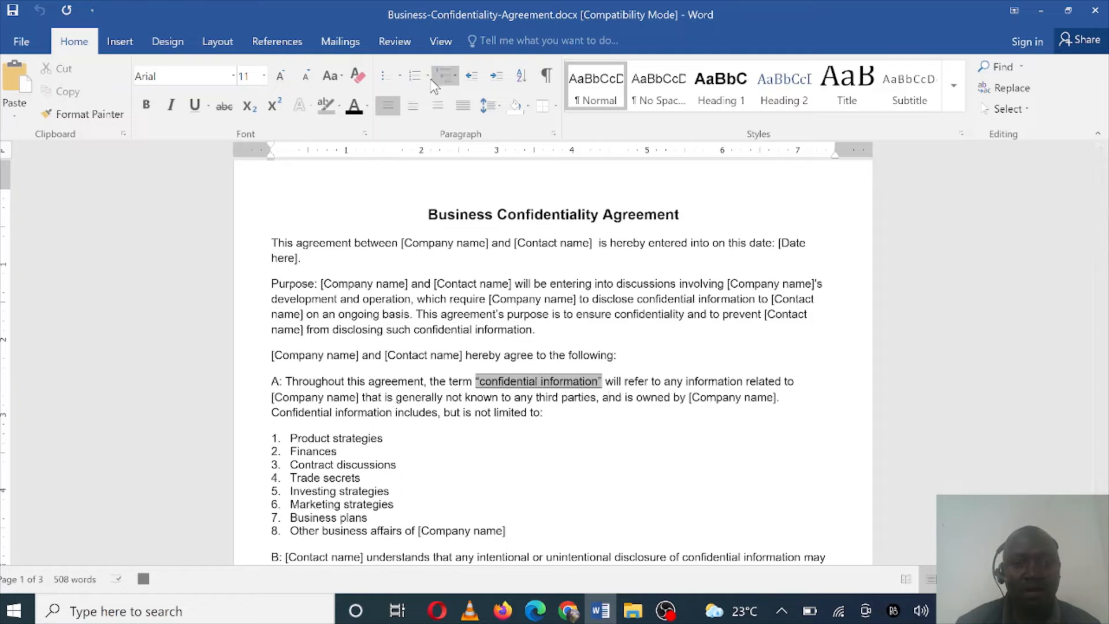
Step: Stop recording the macro
left_click(437, 50)
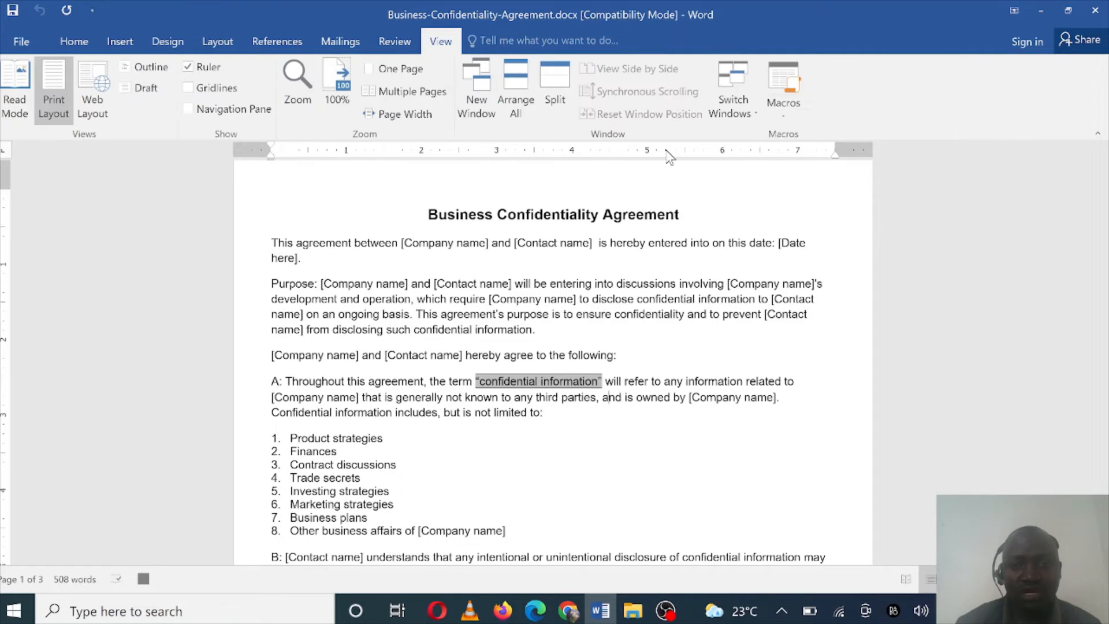
left_click(776, 121)
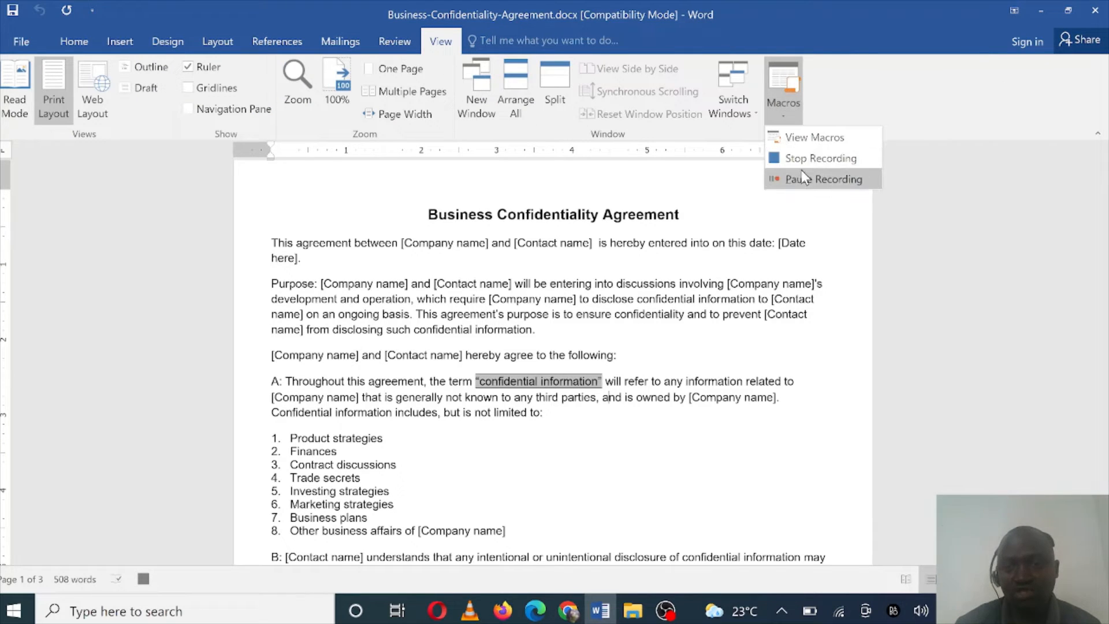
left_click(806, 159)
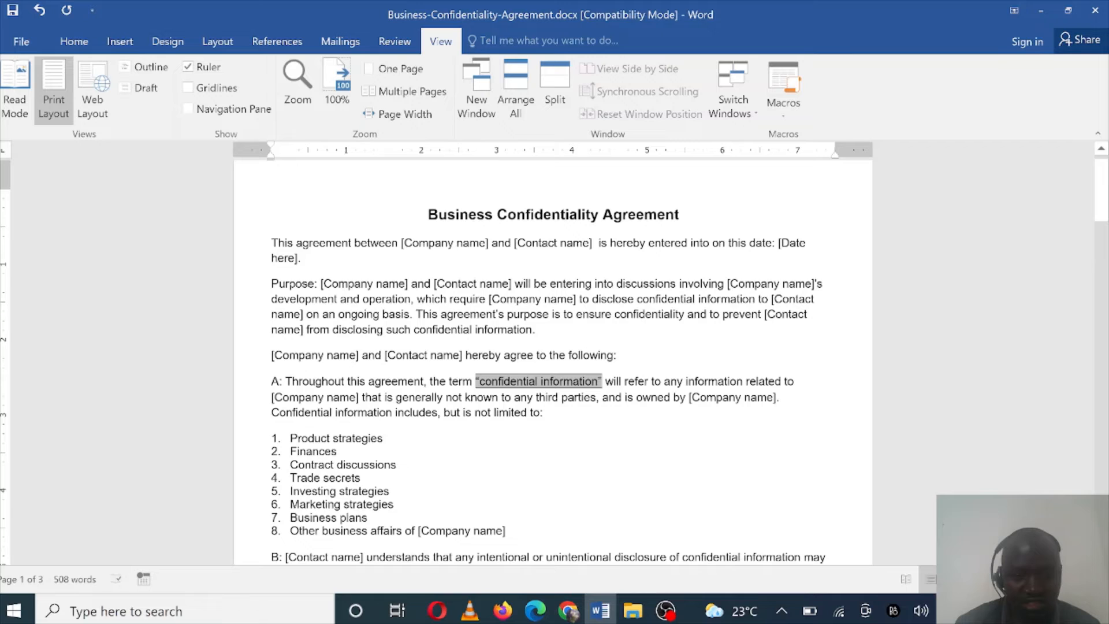
Step: Run the recorded formatting macro on "any intentional or unintentional disclosure of confidential information" in paragraph B
scroll(604, 201, "down", 4)
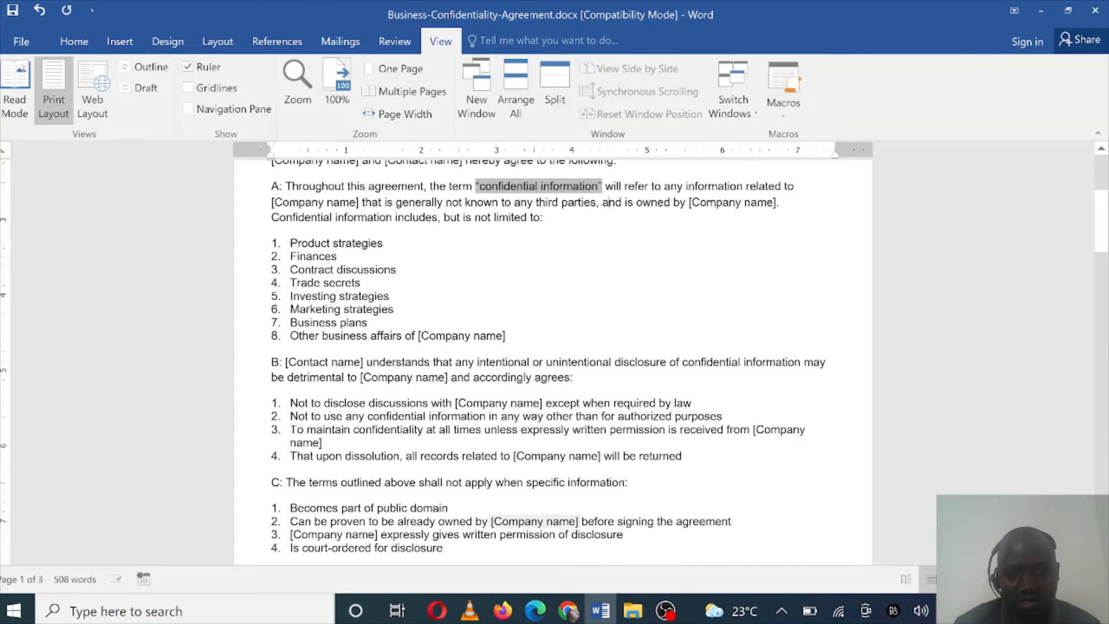
left_click_drag(455, 362, 803, 362)
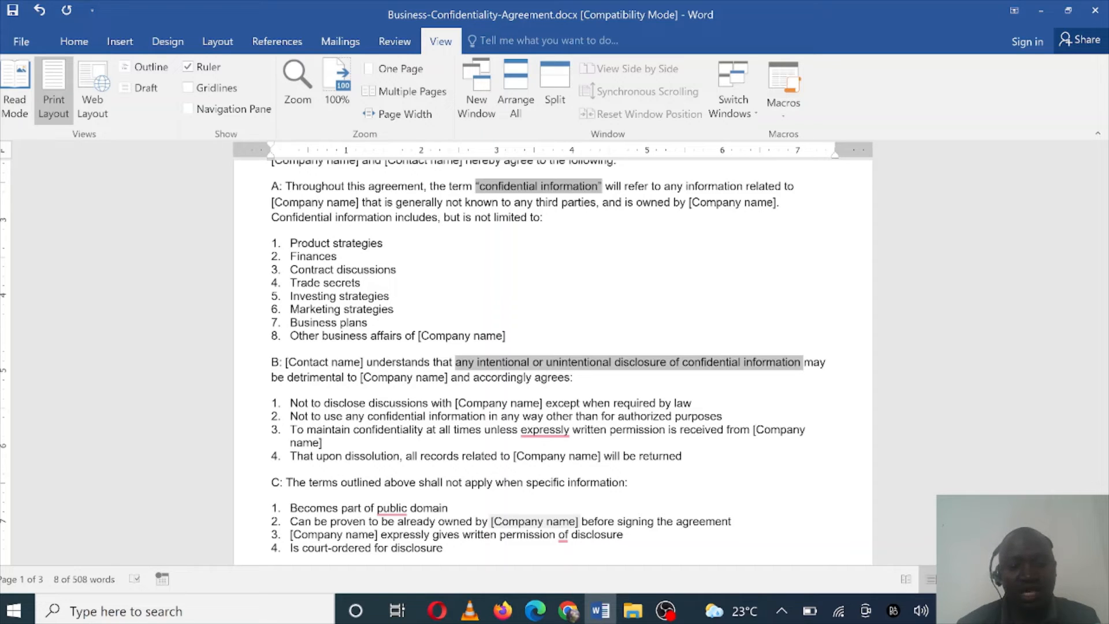
key("F4")
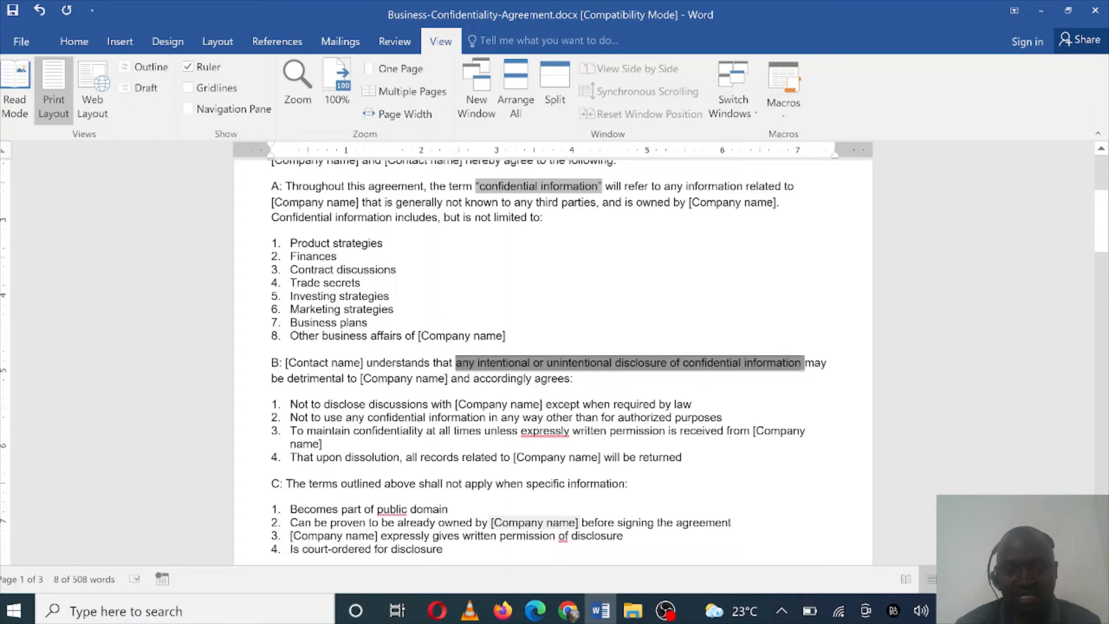
left_click(615, 417)
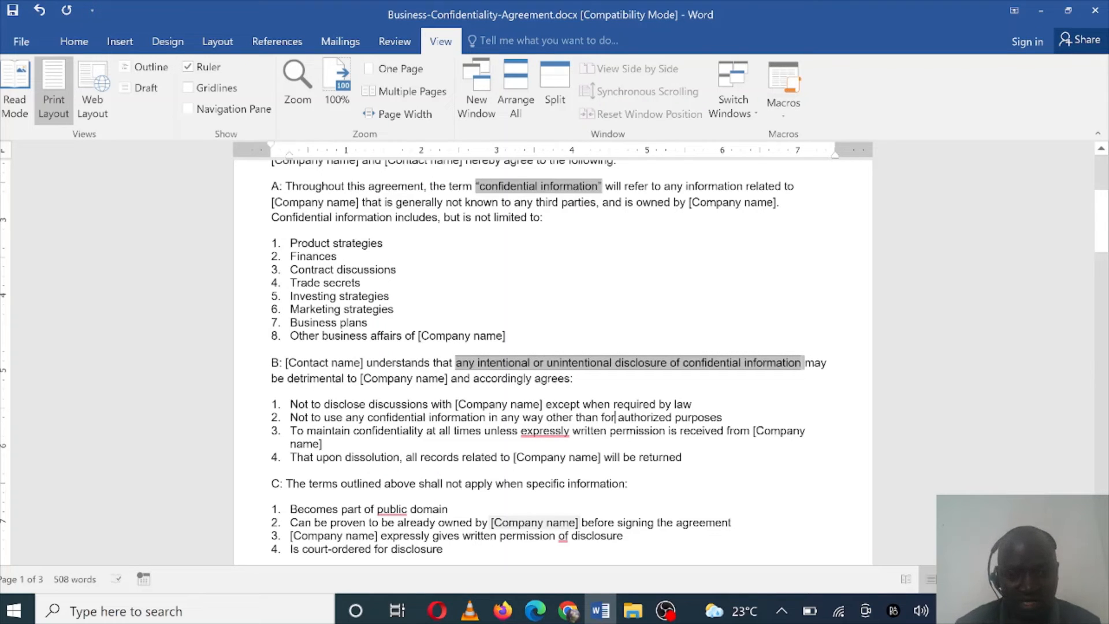
Step: Run the formatting macro on "Termination of the relationship between" in paragraph F
scroll(554, 362, "down", 5)
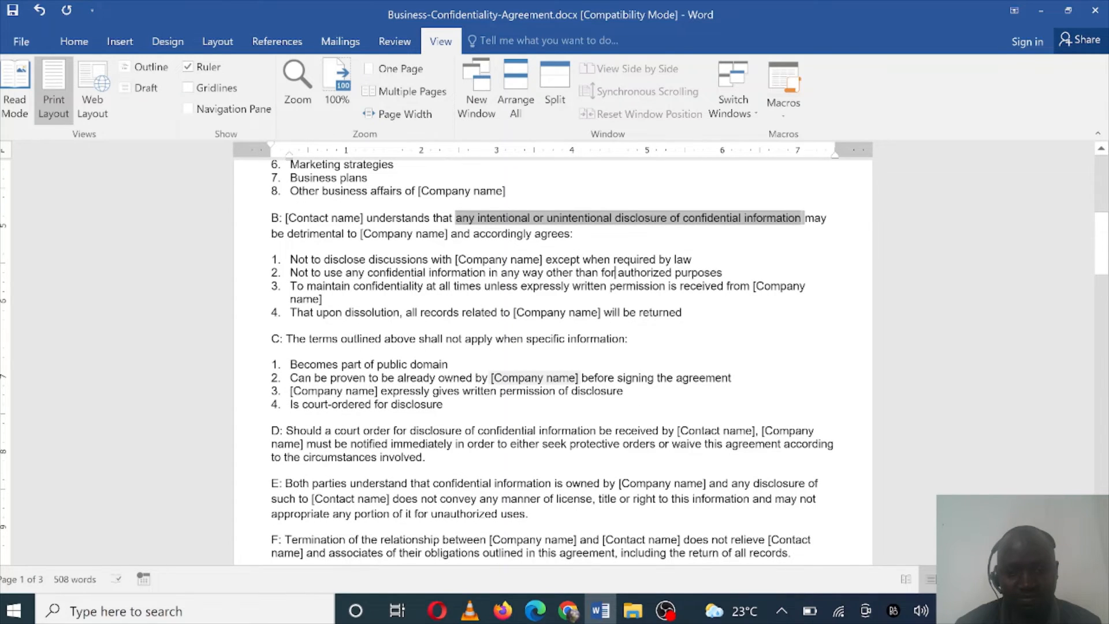
scroll(554, 358, "down", 3)
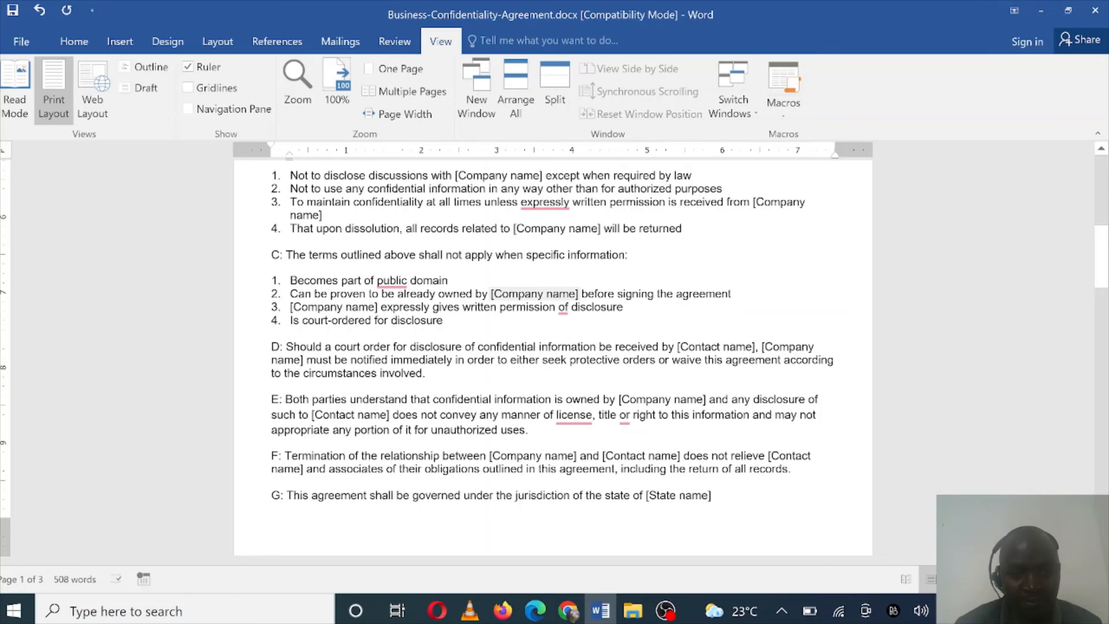
left_click_drag(444, 456, 286, 455)
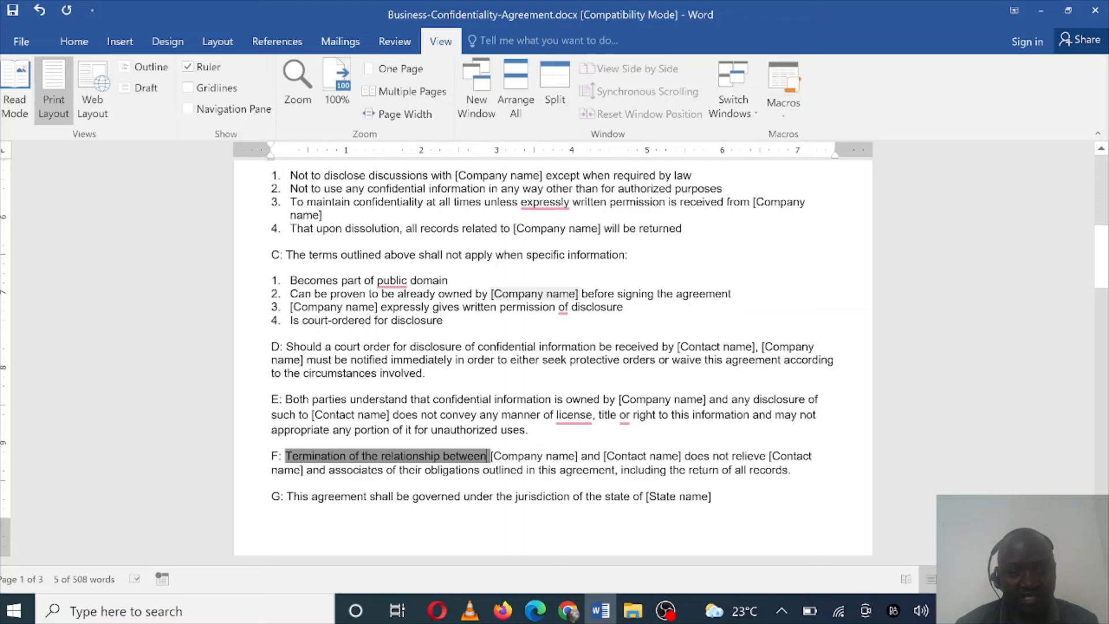
Step: Run the formatting macro on "ensure confidentiality" in the Purpose paragraph
scroll(553, 362, "up", 3)
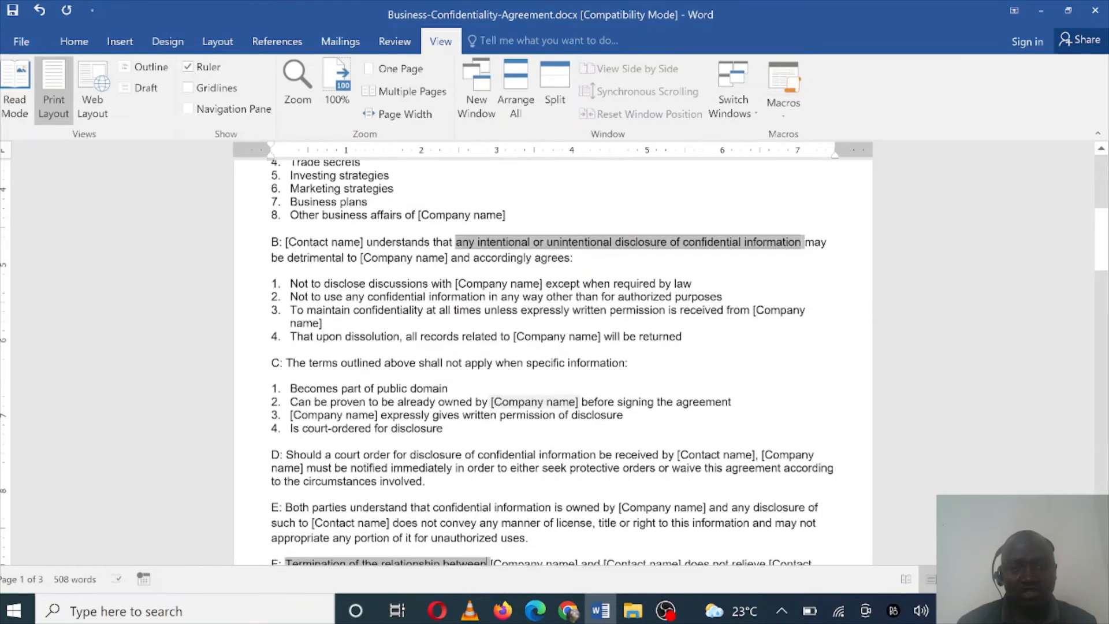
scroll(552, 363, "up", 4)
scroll(553, 362, "up", 5)
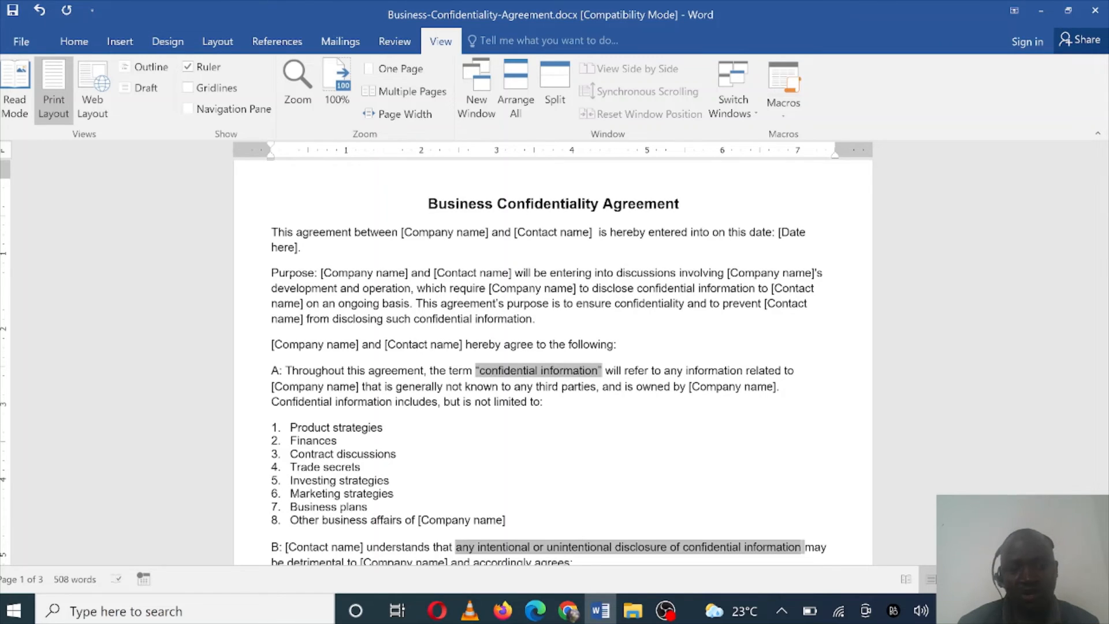
scroll(552, 354, "down", 2)
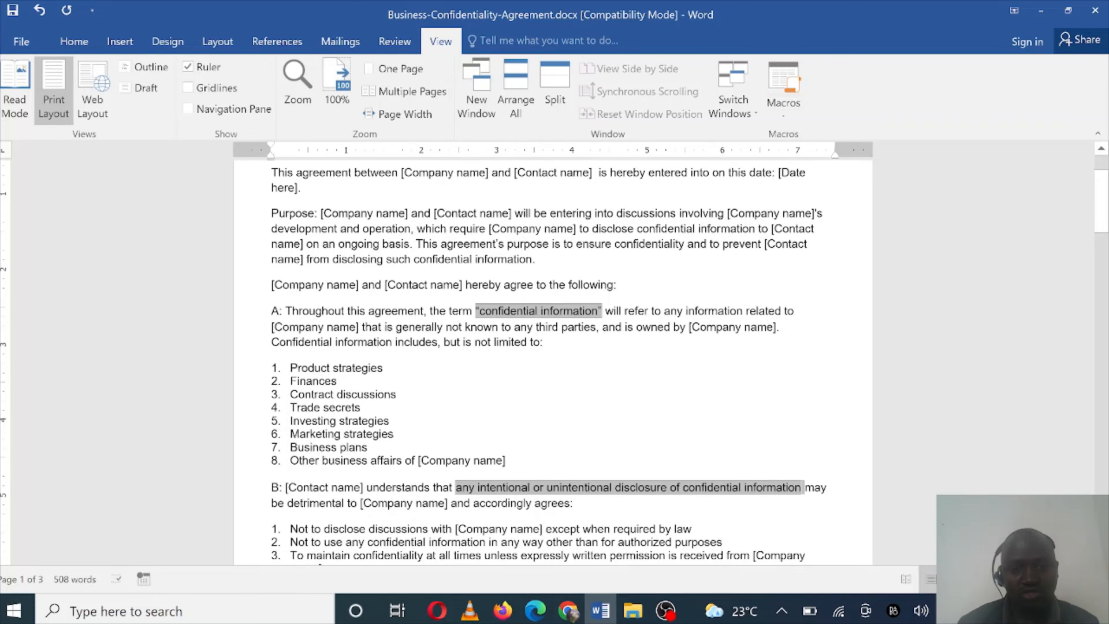
scroll(553, 354, "up", 3)
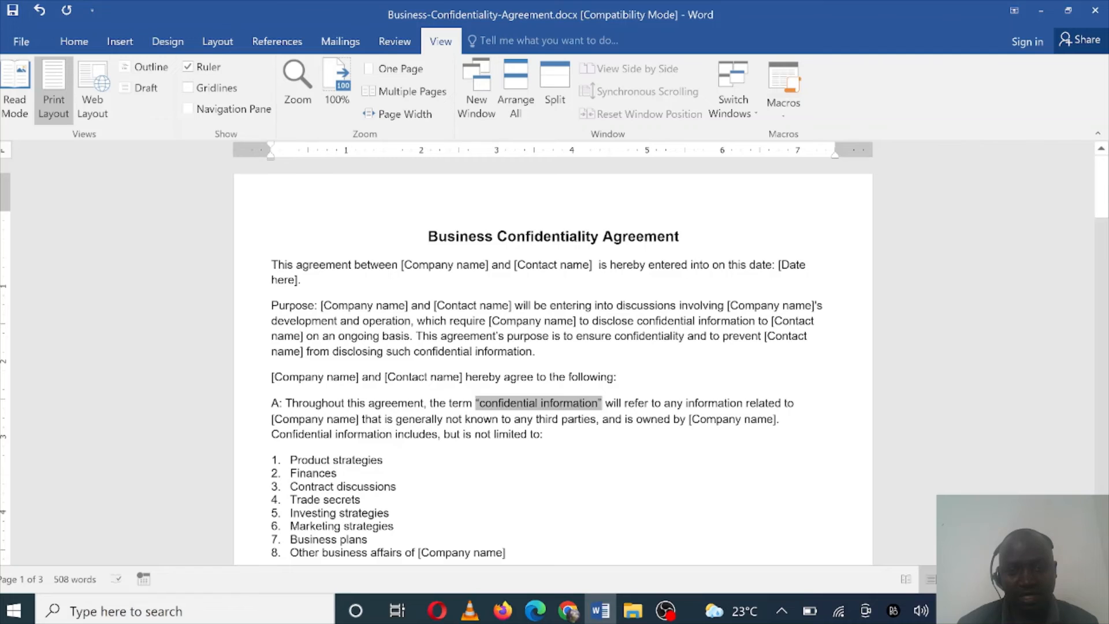
left_click_drag(576, 337, 688, 338)
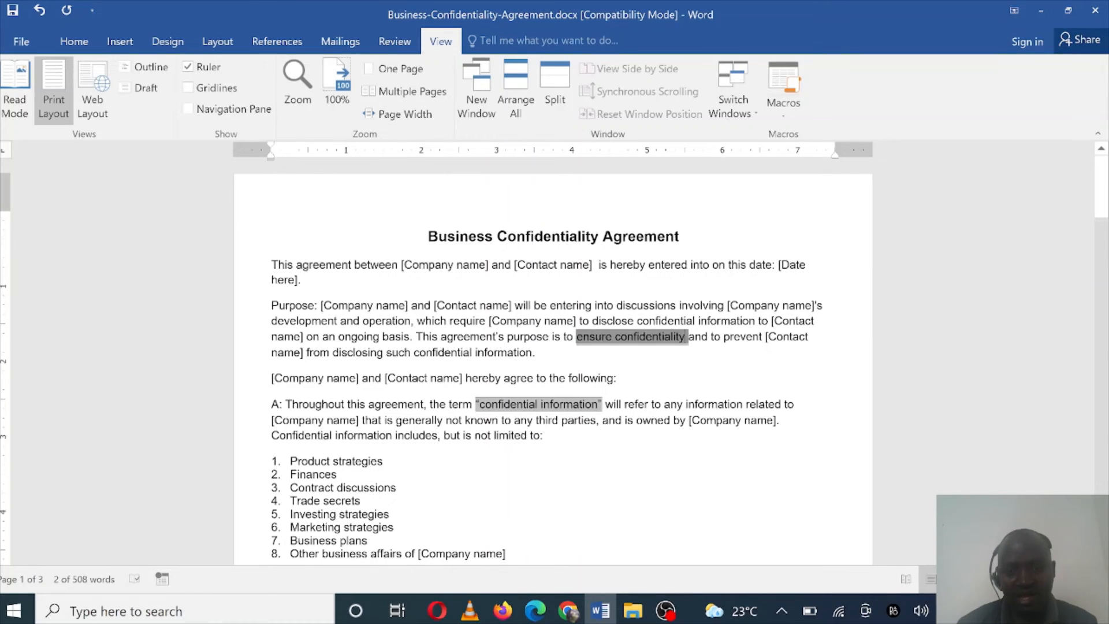
left_click(618, 378)
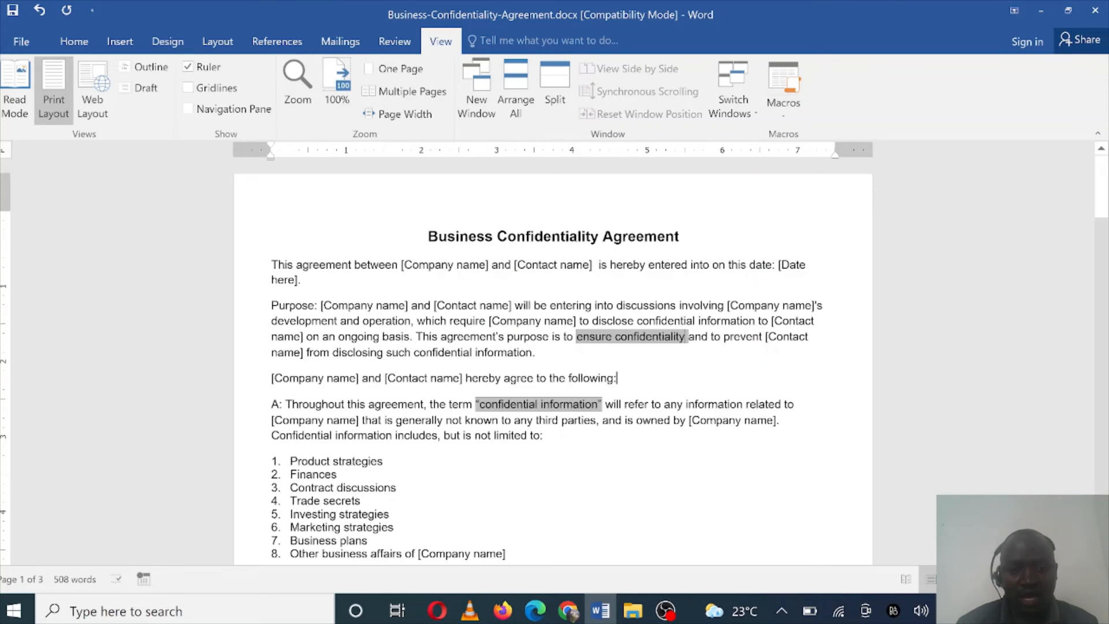
Step: Delete Macro1 from the macros in all active templates and documents, and close the macro list
scroll(555, 358, "down", 1)
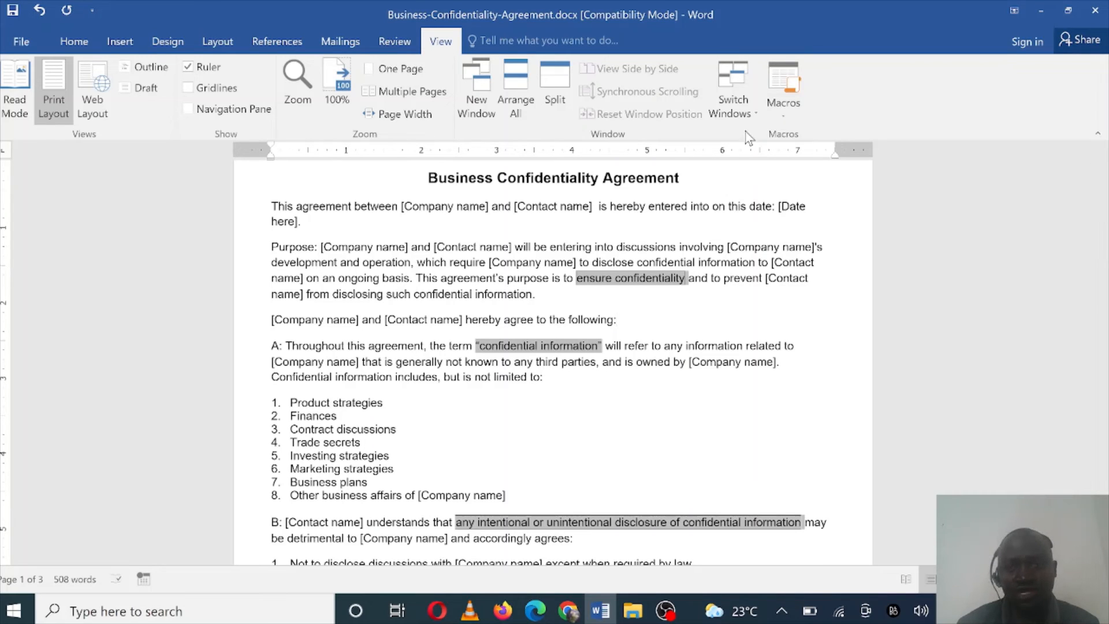
left_click(786, 109)
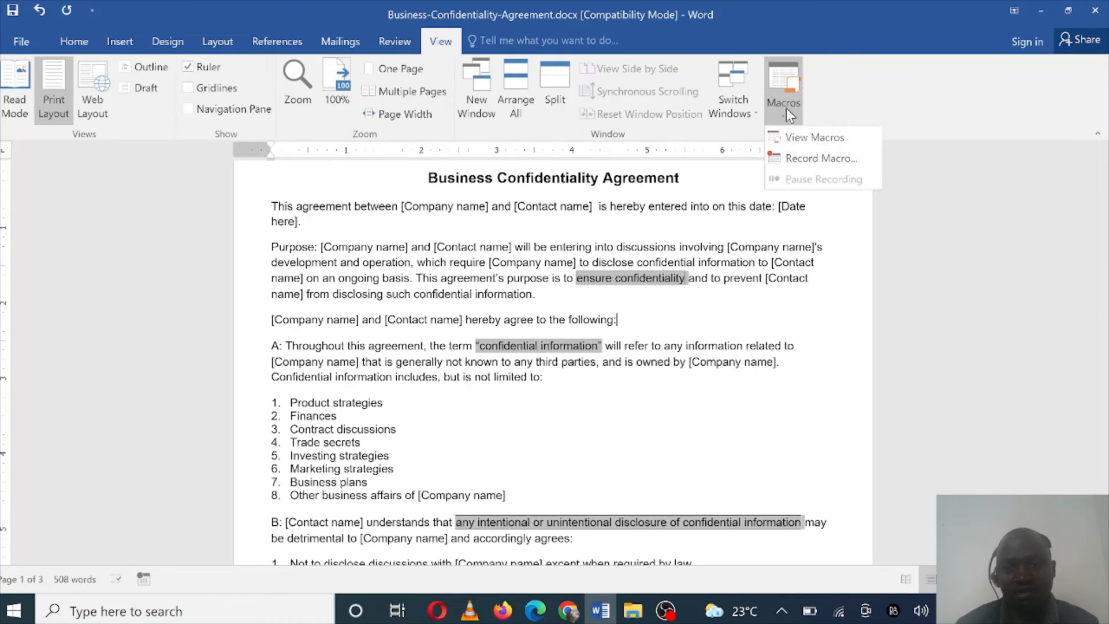
left_click(812, 138)
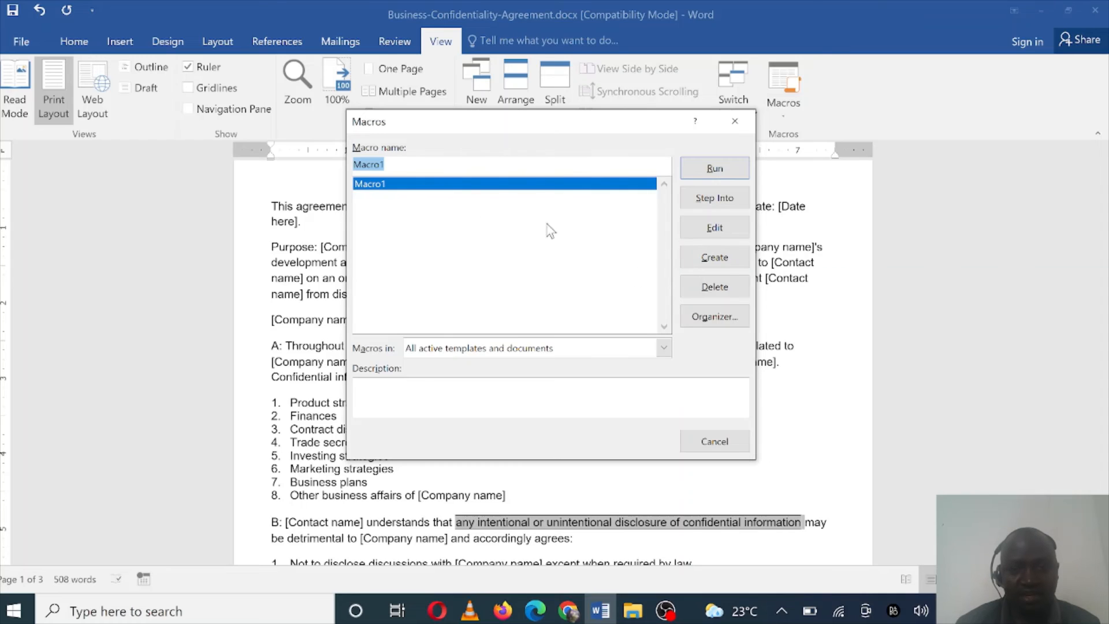
left_click(705, 287)
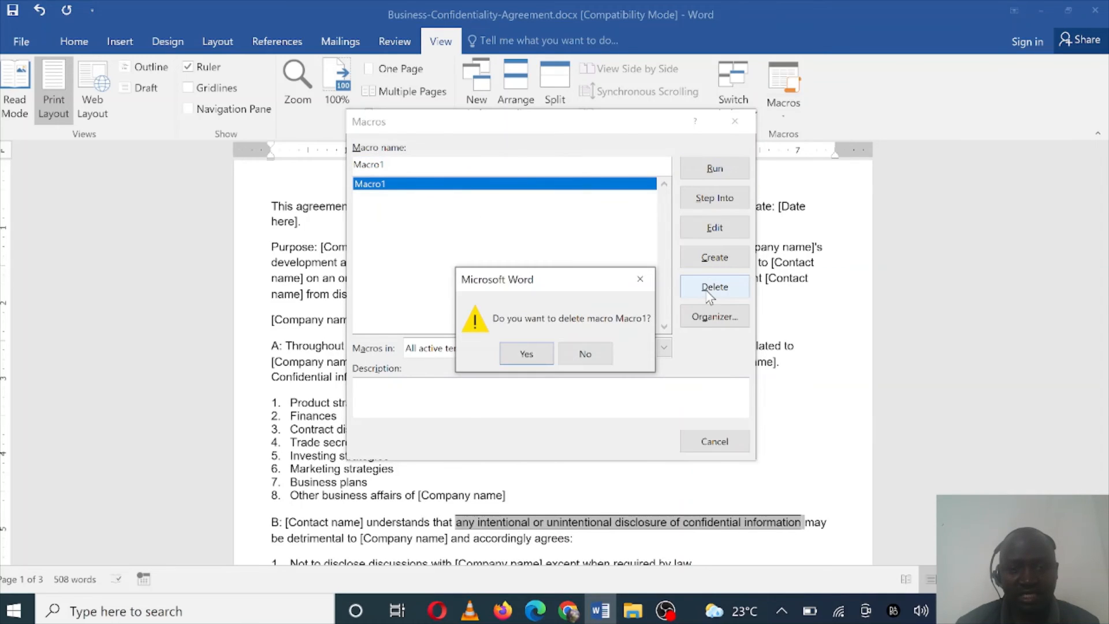
left_click(522, 353)
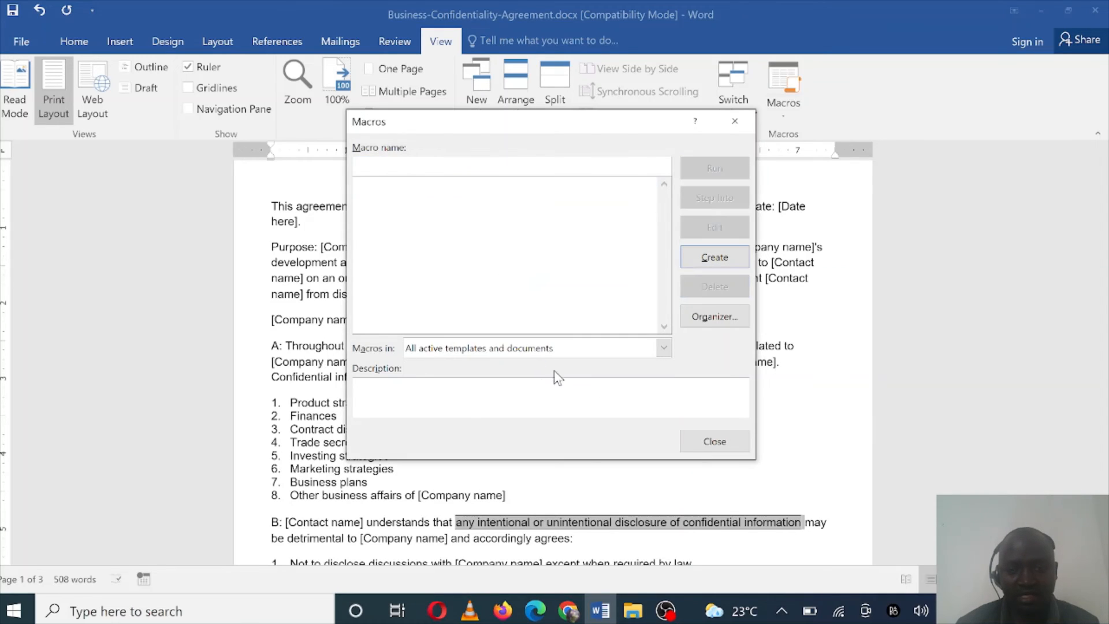
left_click(716, 441)
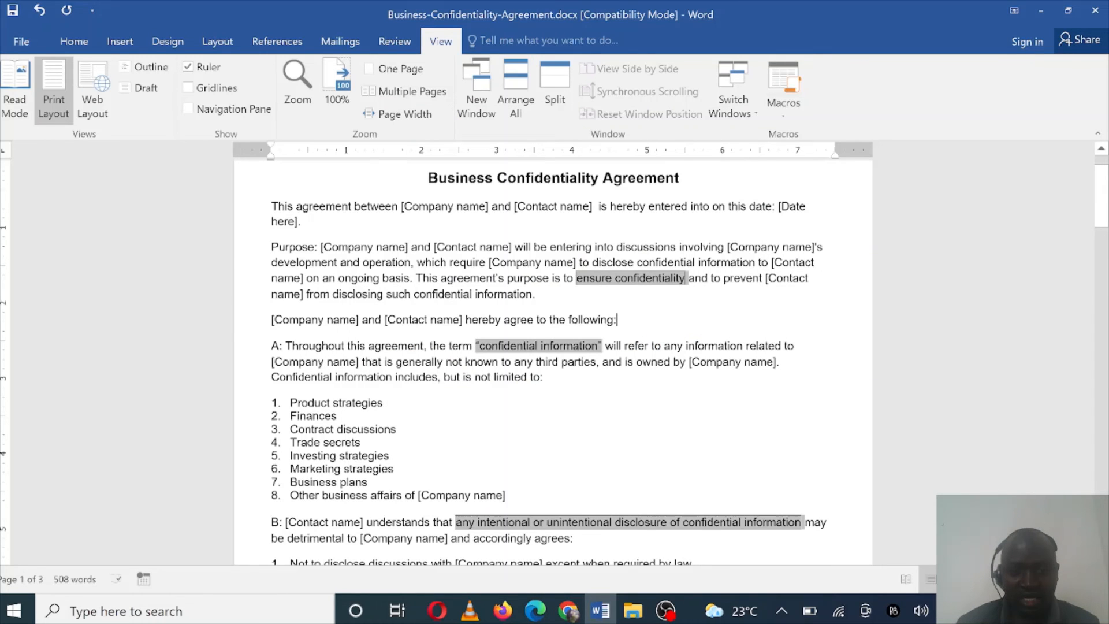
Step: Try to run the deleted formatting macro on "disclosure of confidential information" in paragraph D
scroll(553, 358, "down", 5)
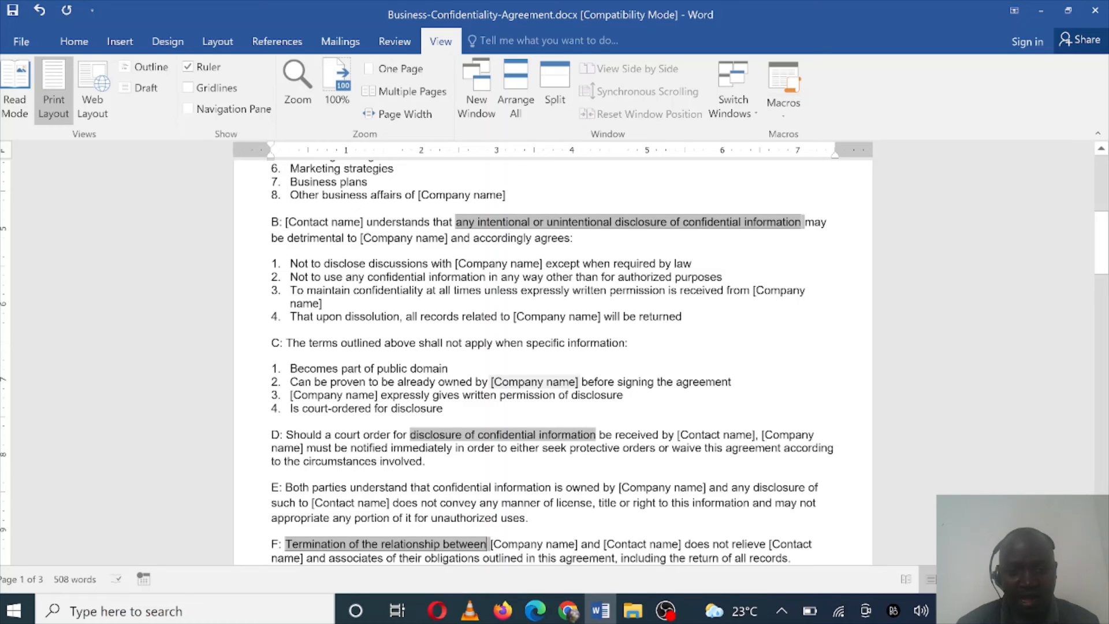
key("F2")
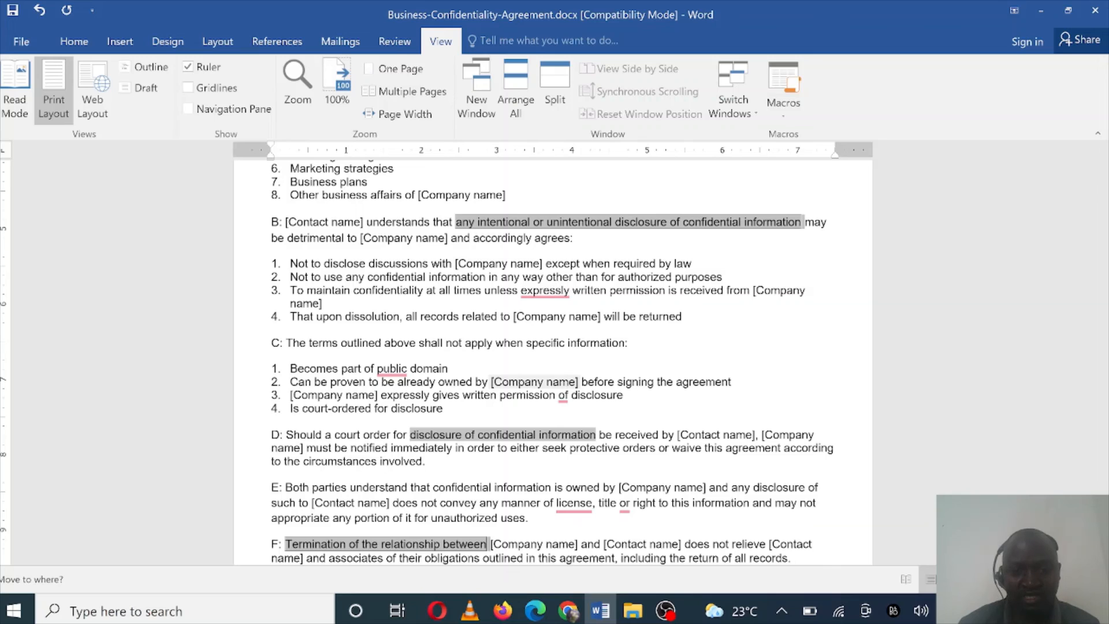
left_click(272, 474)
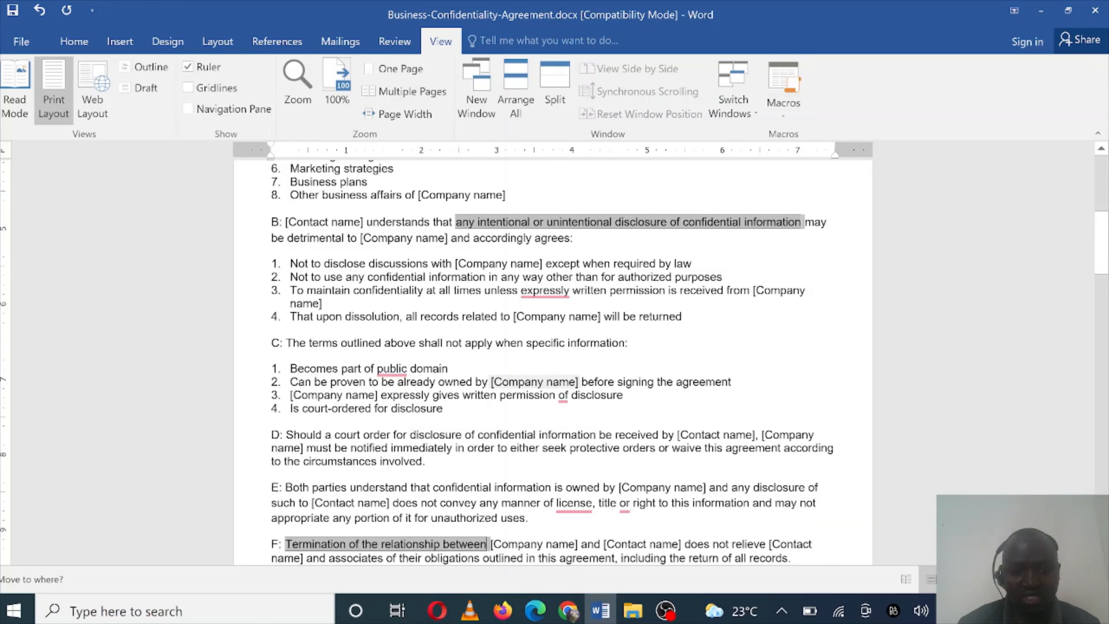